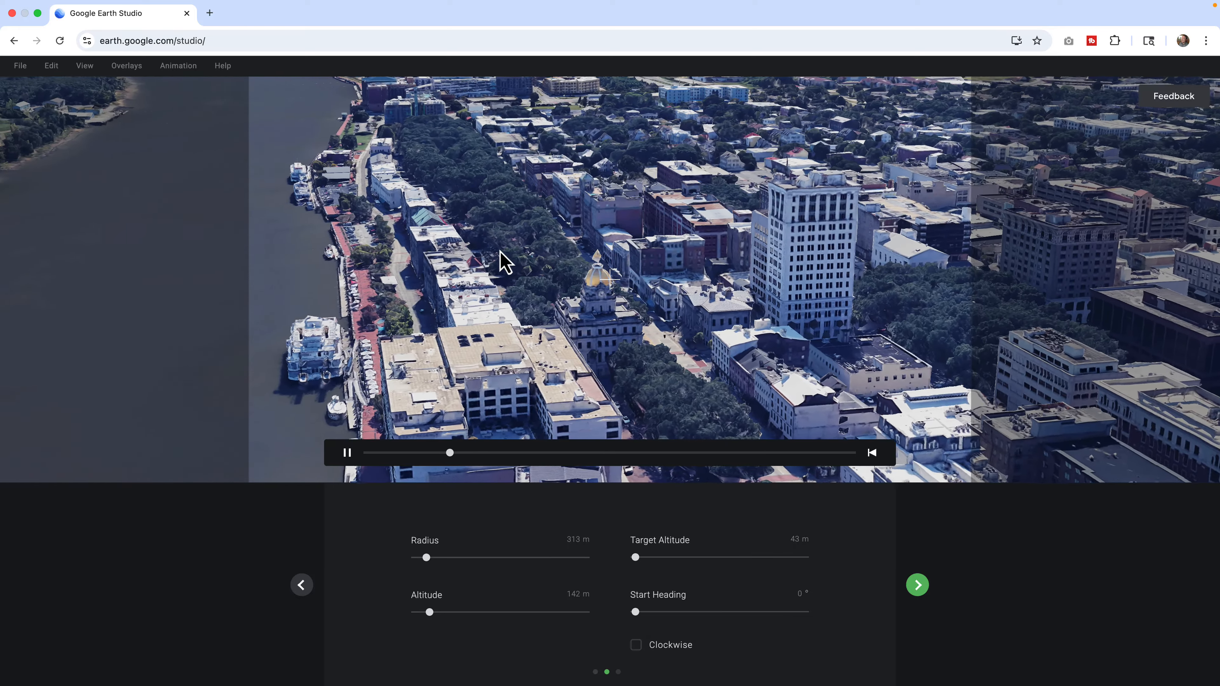
Step: Accept the orbit settings, set the animation duration to 75 seconds and create the project
{"action": "left_click", "coordinate": [919, 590]}
{"action": "left_click", "coordinate": [606, 585]}
{"action": "type", "text": "75"}
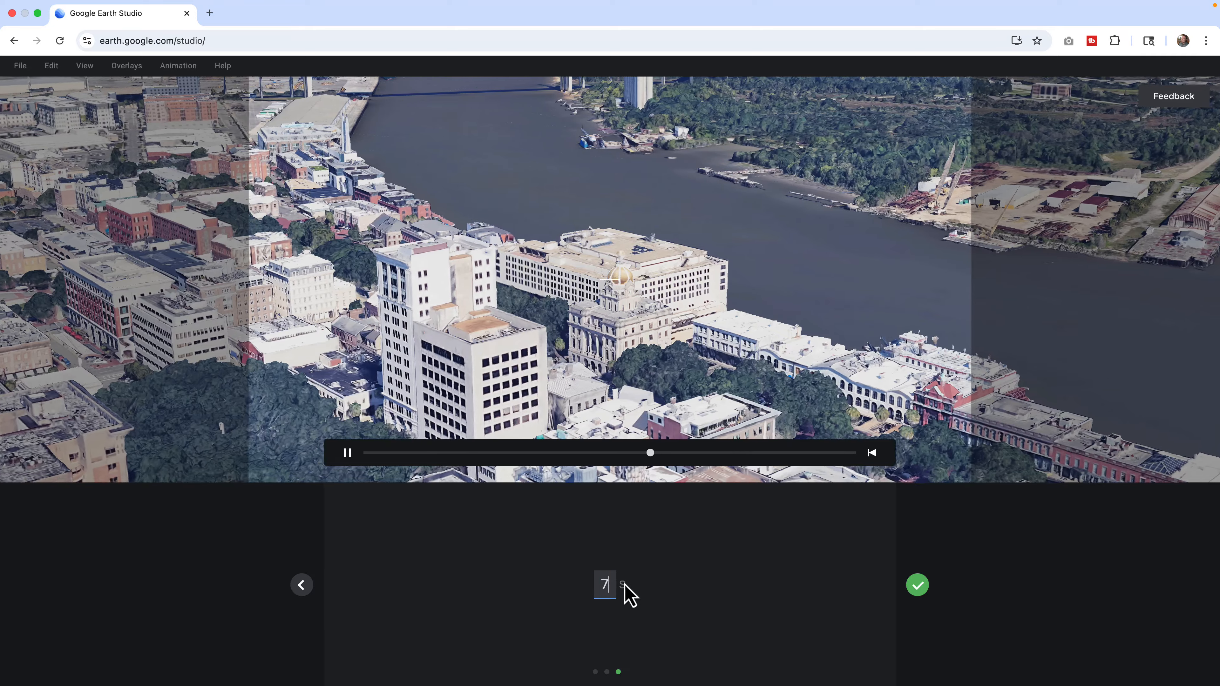
{"action": "left_click", "coordinate": [706, 560]}
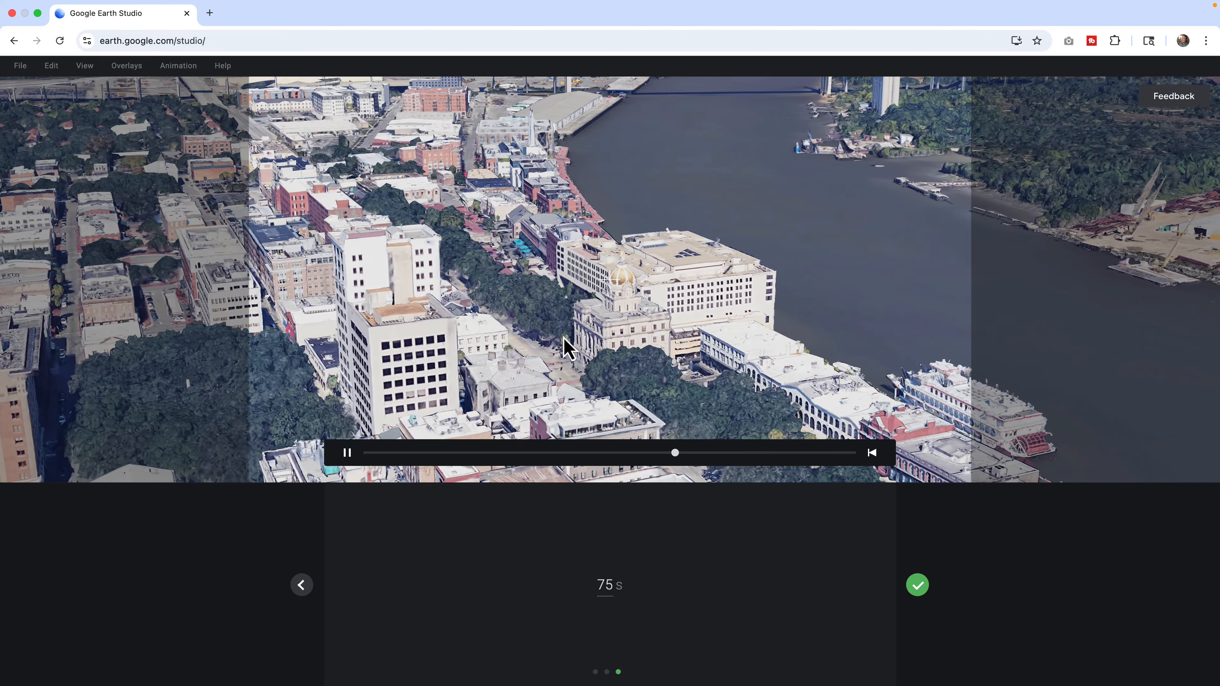
{"action": "left_click", "coordinate": [917, 585]}
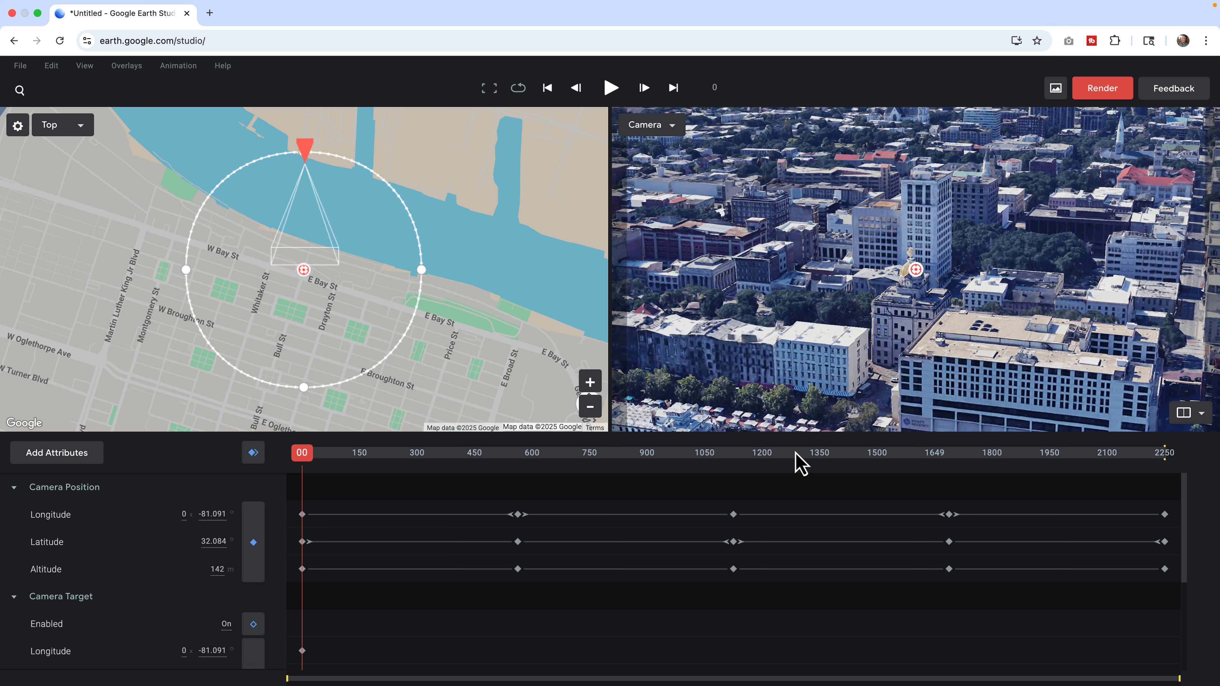
Step: Scrub the animation from its last frame back to frame 0 to preview the orbit
{"action": "left_click", "coordinate": [1158, 452]}
{"action": "left_click_drag", "start_coordinate": [1155, 455], "coordinate": [301, 454]}
Step: Add the Field of View, Time of Day, Clouds and 3D Buildings attributes to the animation
{"action": "left_click", "coordinate": [56, 453]}
{"action": "left_click", "coordinate": [21, 554]}
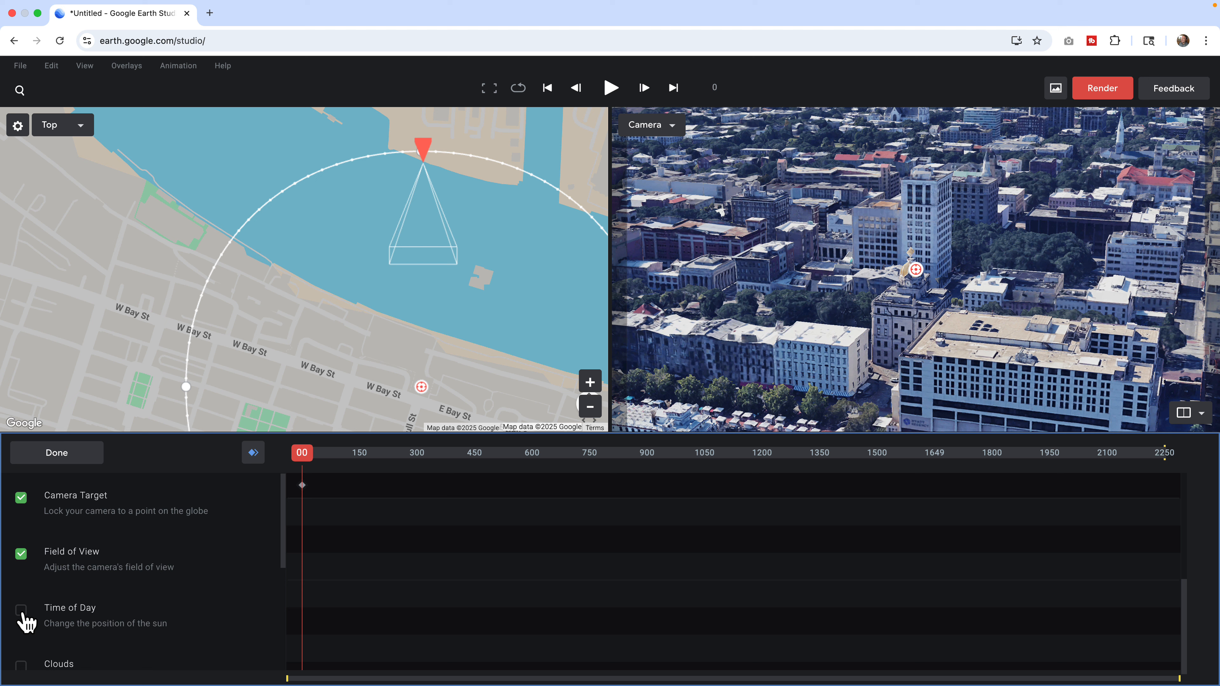
{"action": "left_click", "coordinate": [21, 610]}
{"action": "scroll", "coordinate": [23, 623], "scroll_direction": "down", "scroll_amount": 1}
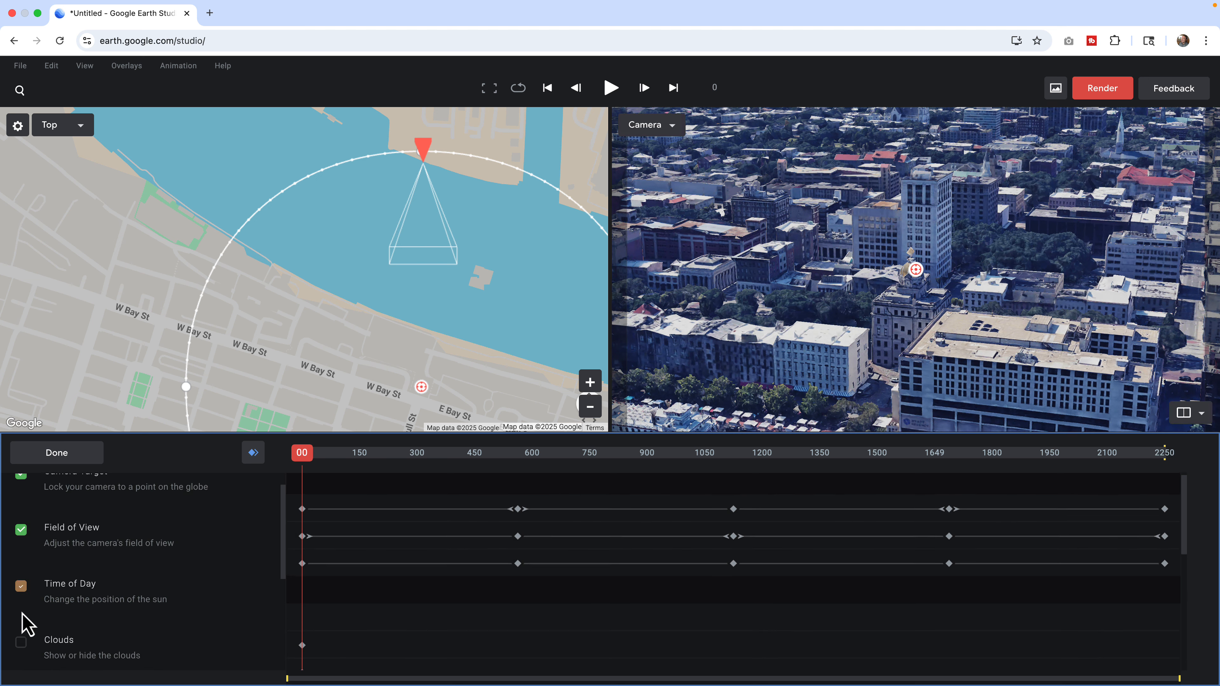
{"action": "left_click", "coordinate": [21, 627]}
{"action": "scroll", "coordinate": [33, 610], "scroll_direction": "down", "scroll_amount": 2}
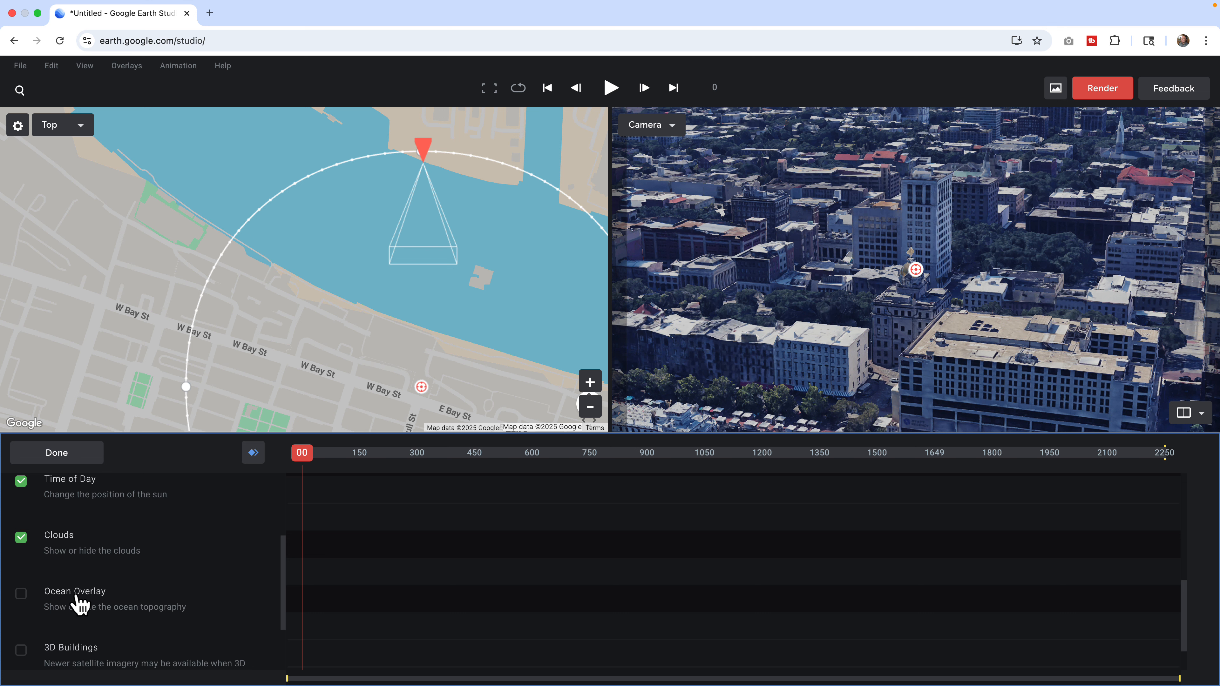
{"action": "scroll", "coordinate": [79, 604], "scroll_direction": "down", "scroll_amount": 1}
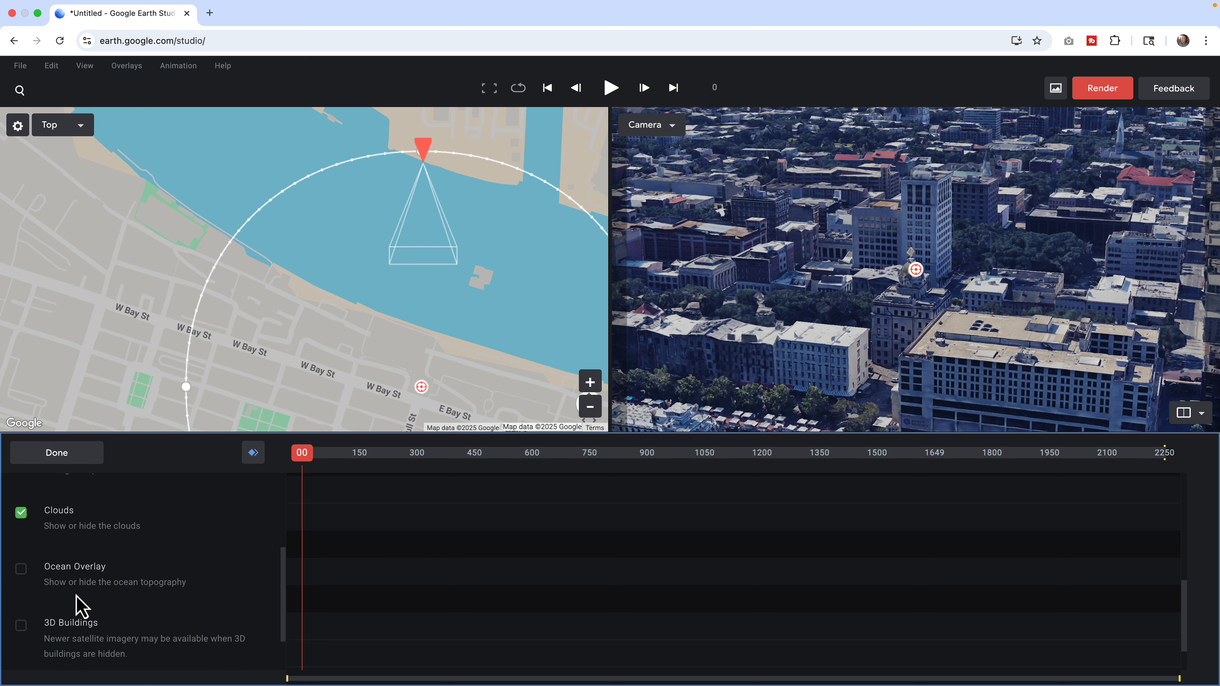
{"action": "left_click", "coordinate": [22, 612]}
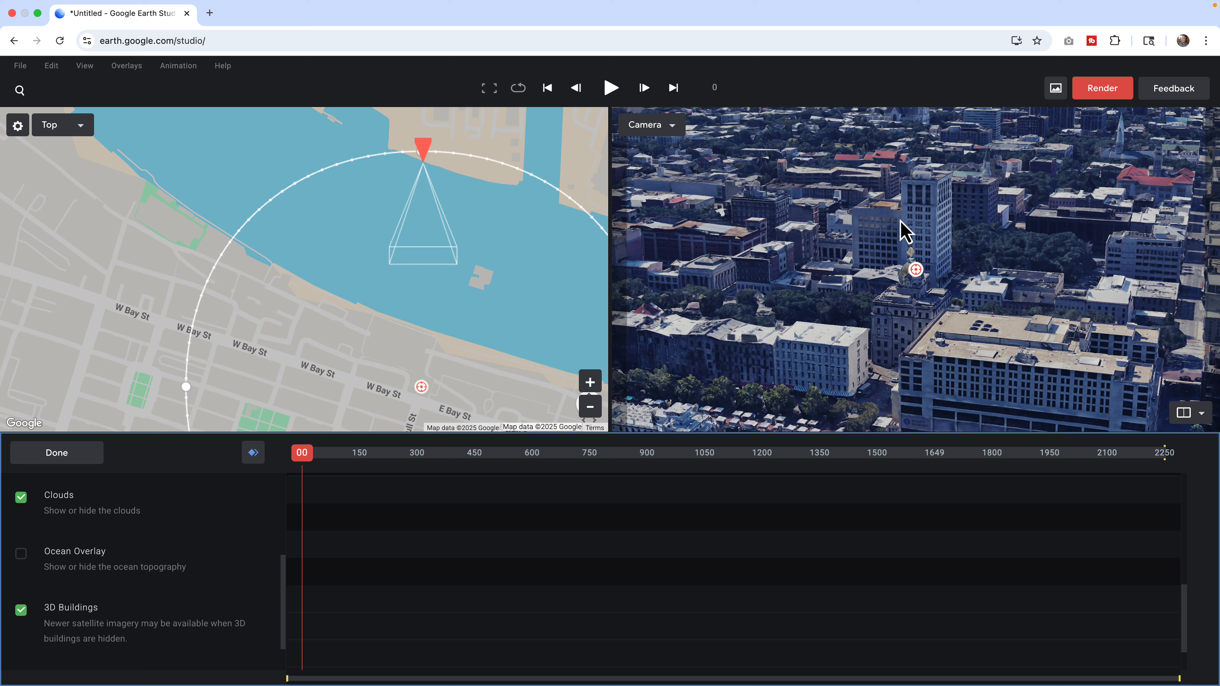
{"action": "left_click", "coordinate": [74, 457]}
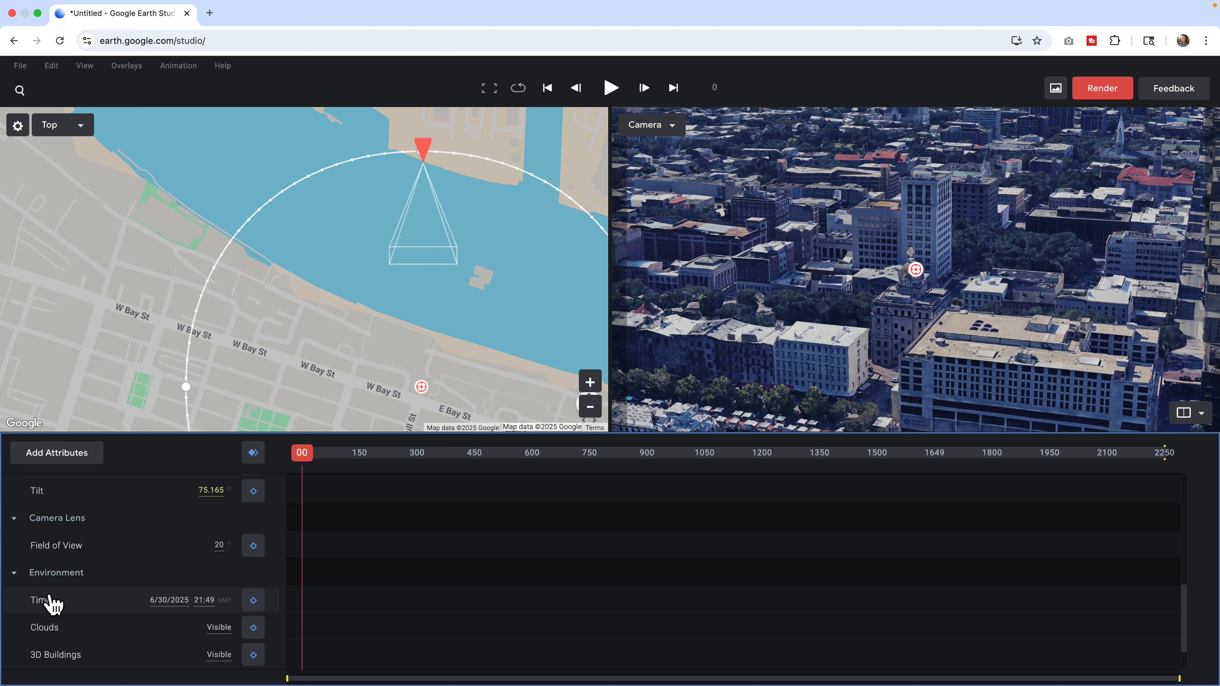
Step: Try a wider camera field of view of 24.04 degrees and undo the change
{"action": "scroll", "coordinate": [54, 601], "scroll_direction": "up", "scroll_amount": 1}
{"action": "scroll", "coordinate": [52, 601], "scroll_direction": "up", "scroll_amount": 1}
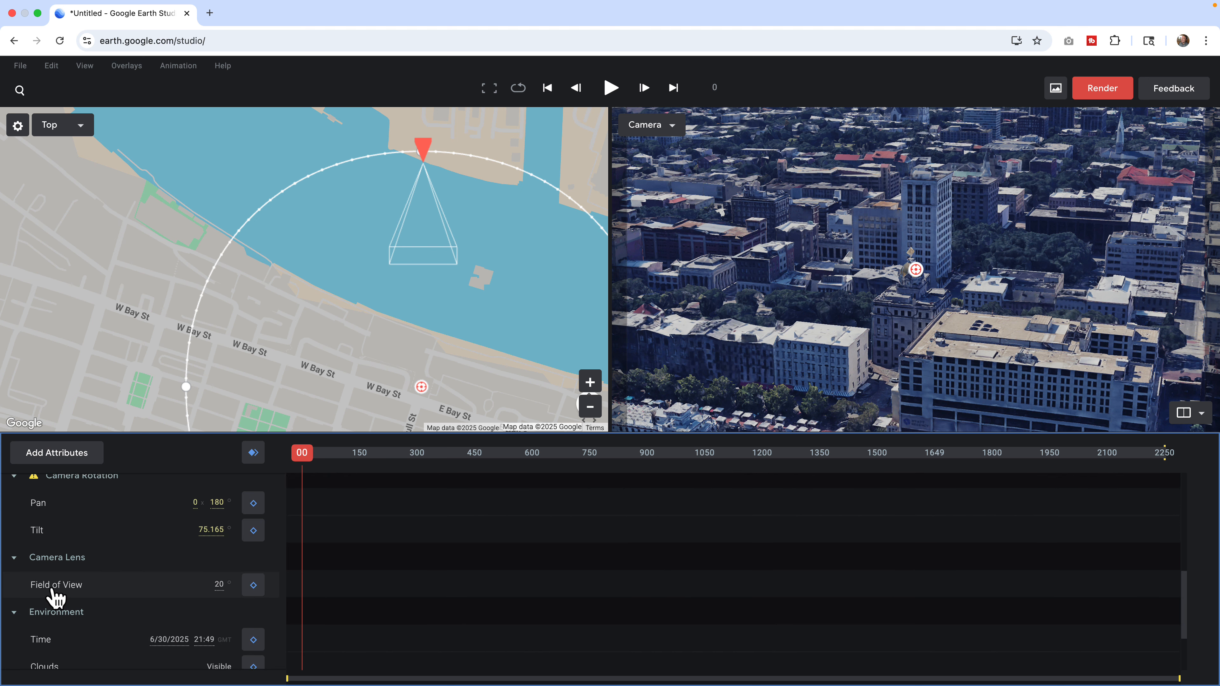
{"action": "left_click_drag", "start_coordinate": [220, 584], "coordinate": [326, 605]}
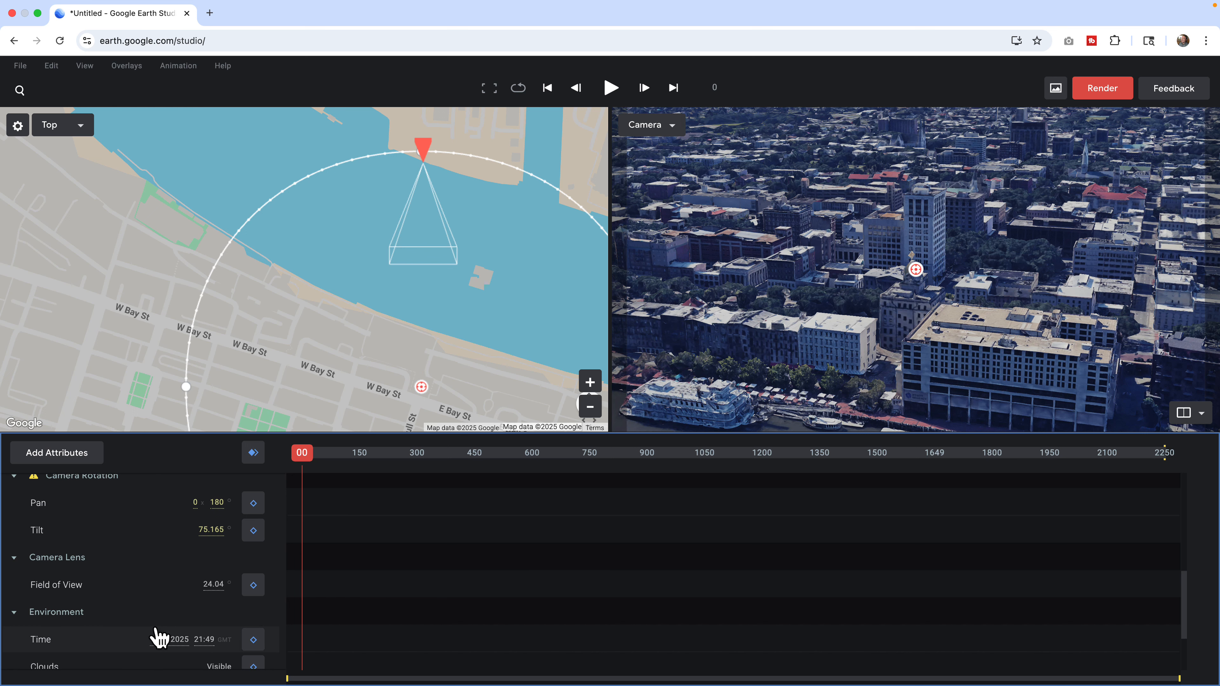
{"action": "key", "text": "super+z"}
{"action": "scroll", "coordinate": [509, 564], "scroll_direction": "up", "scroll_amount": 2}
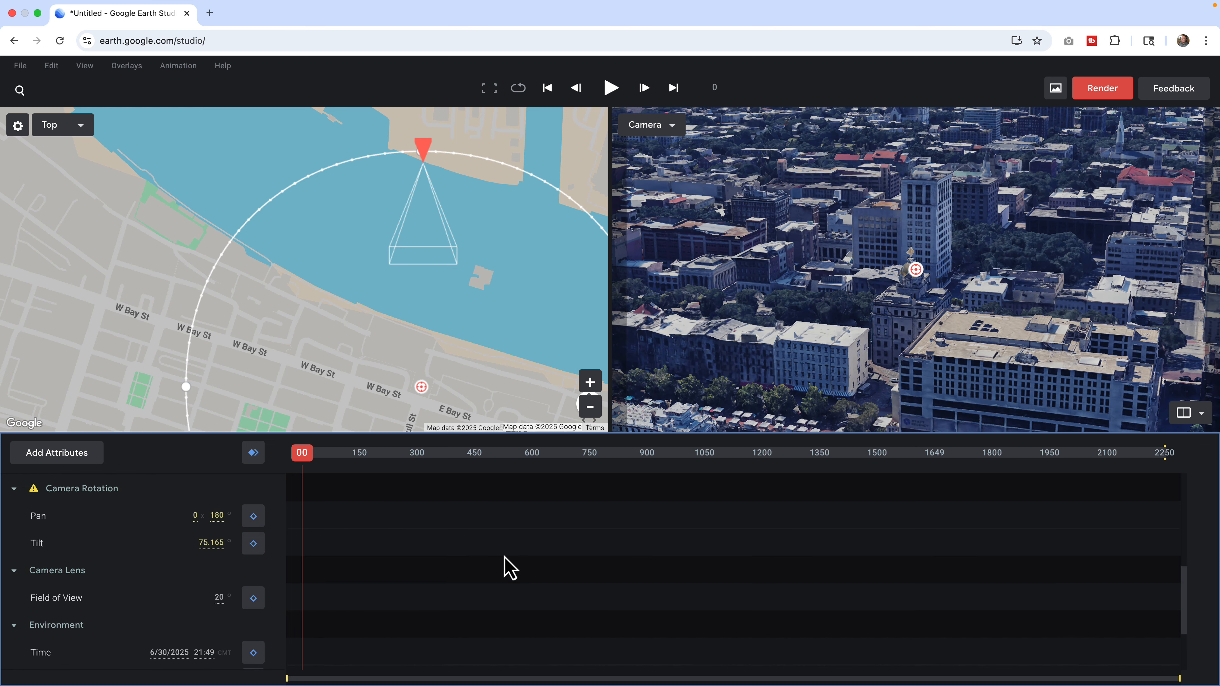
Step: Set the environment's time of day to 23:59 GMT
{"action": "scroll", "coordinate": [510, 567], "scroll_direction": "down", "scroll_amount": 2}
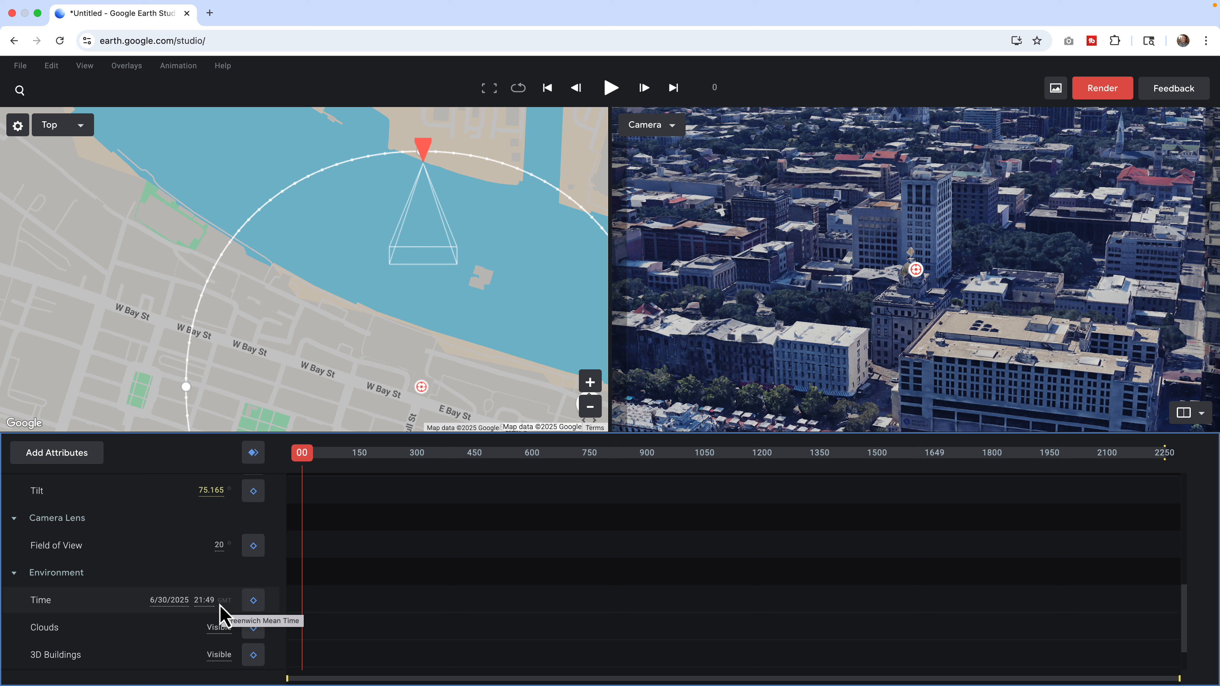
{"action": "left_click", "coordinate": [200, 602]}
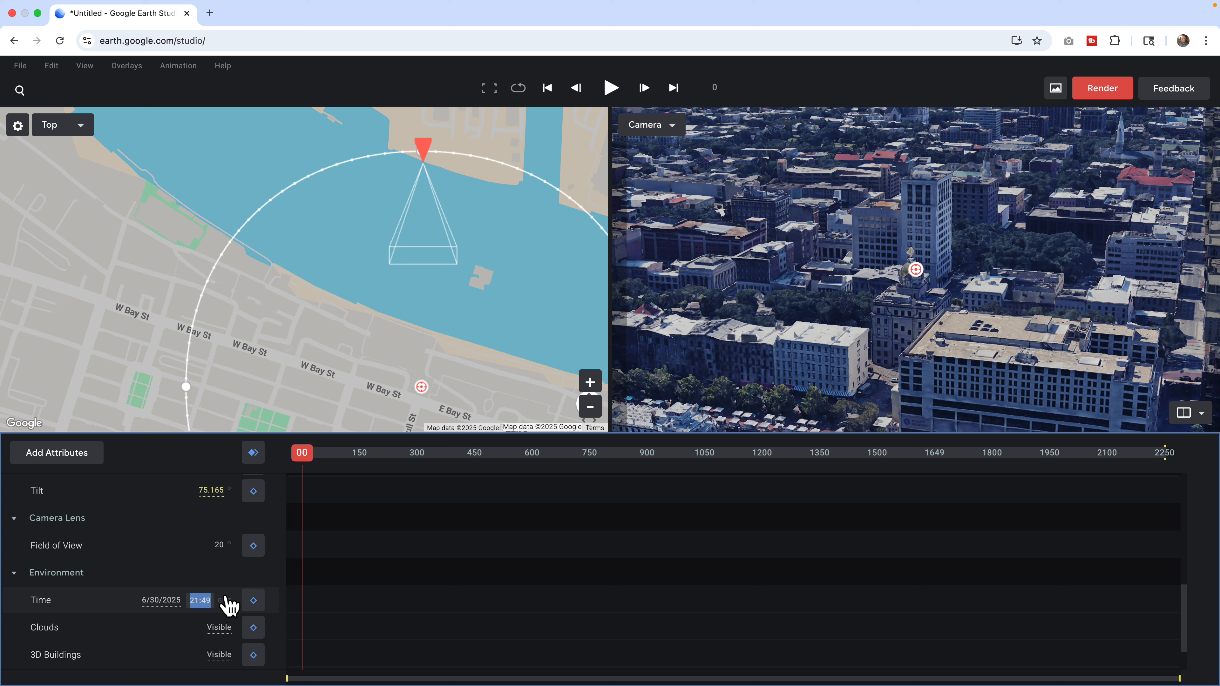
{"action": "type", "text": "2"}
{"action": "type", "text": "3:59"}
{"action": "key", "text": "Return"}
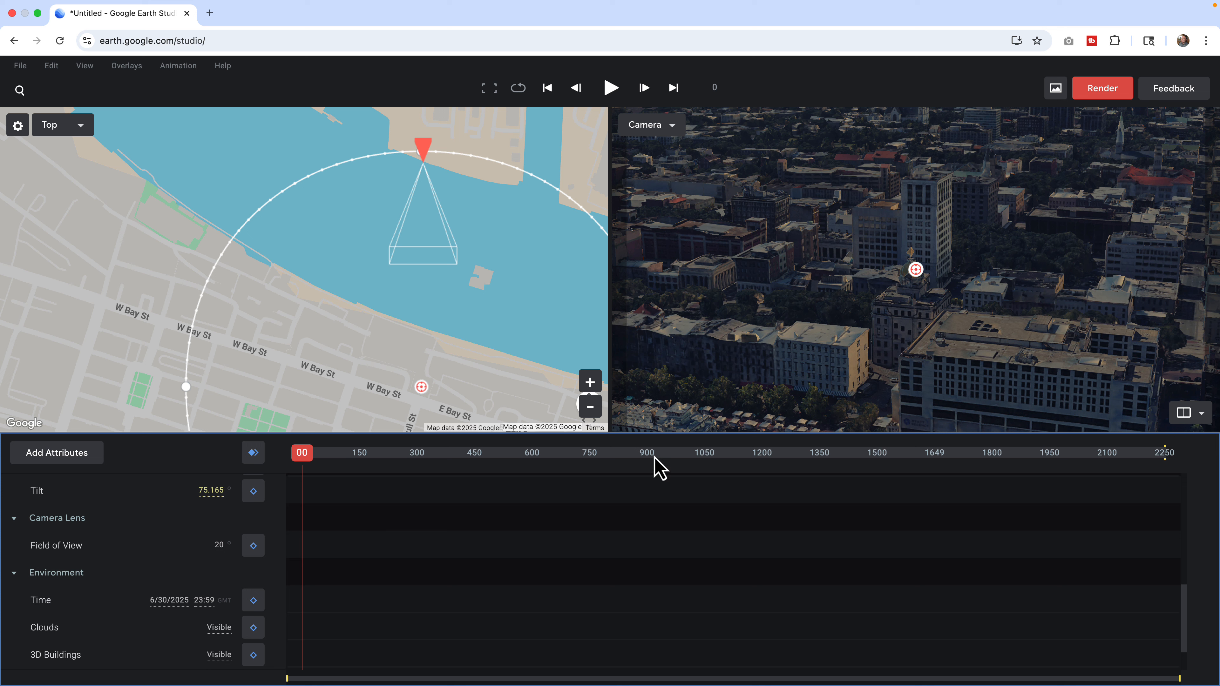
Step: Change the environment's time of day to 22:58 GMT
{"action": "left_click", "coordinate": [206, 601]}
{"action": "type", "text": "22"}
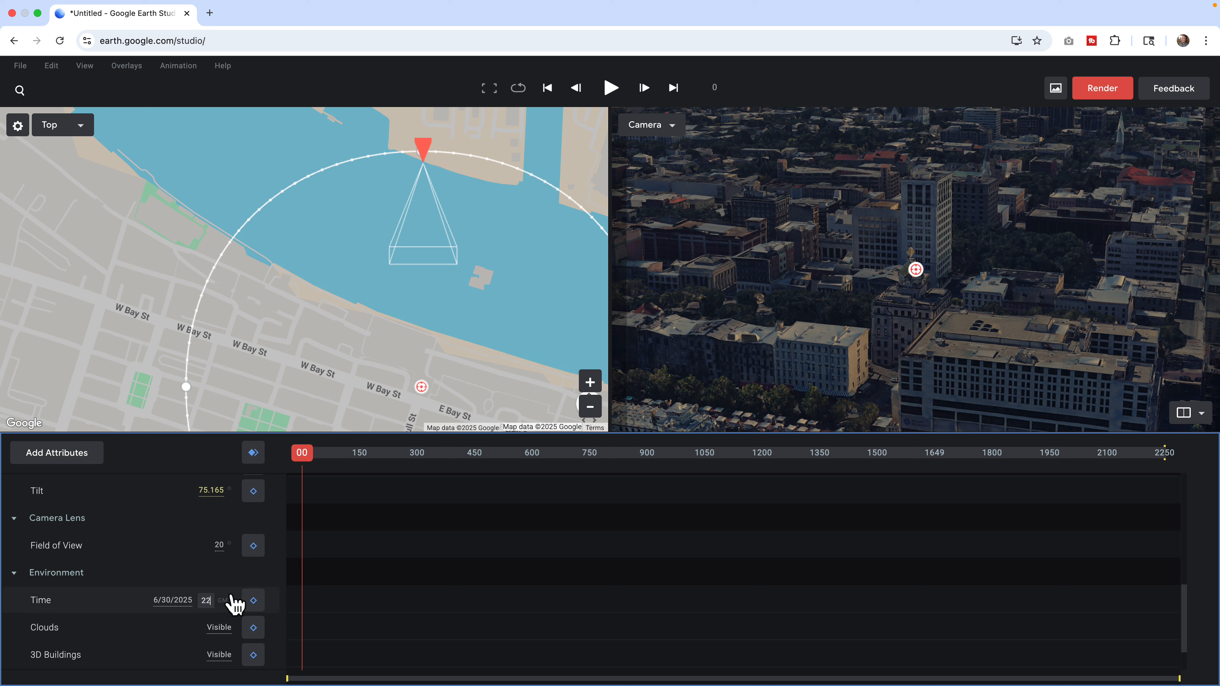
{"action": "type", "text": ":58"}
{"action": "key", "text": "Return"}
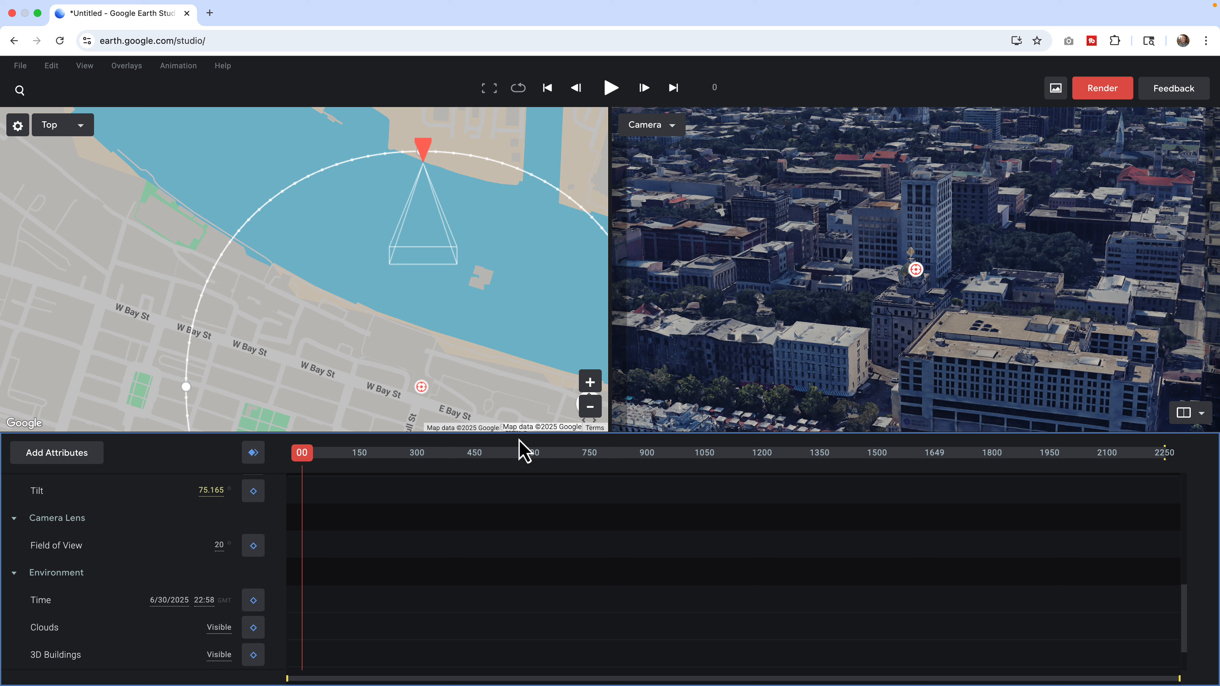
Step: Change the environment's time of day to 18:00 GMT
{"action": "left_click", "coordinate": [204, 601]}
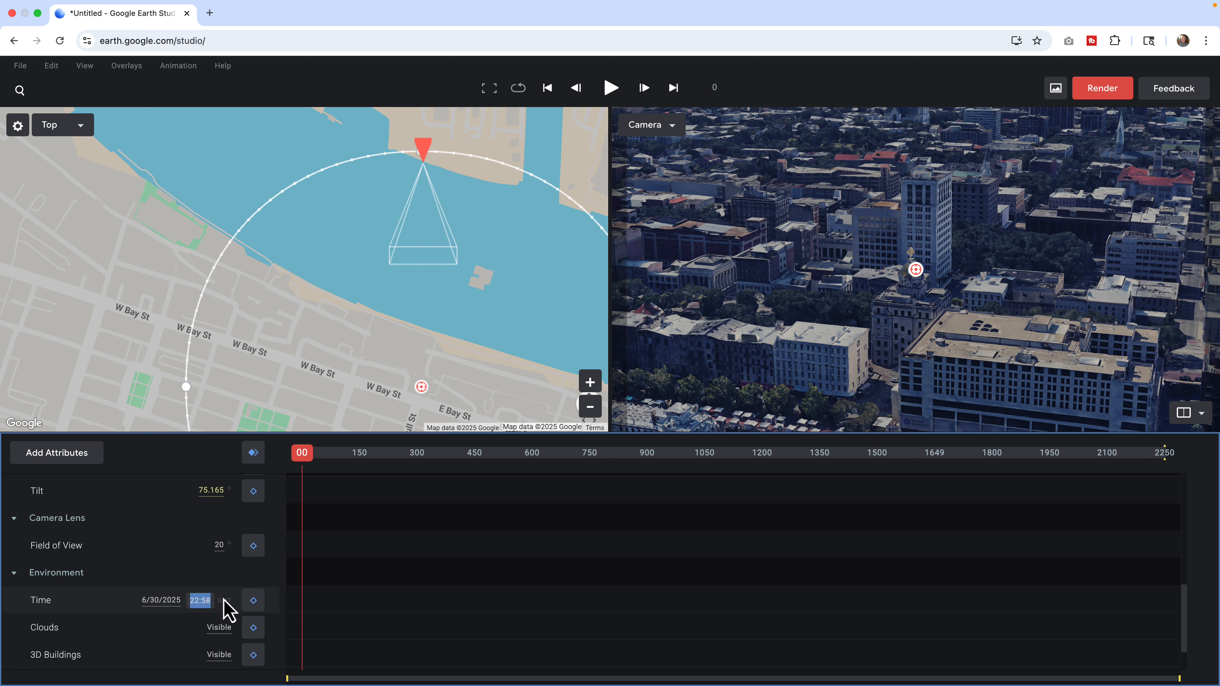
{"action": "type", "text": "18:00"}
{"action": "key", "text": "Return"}
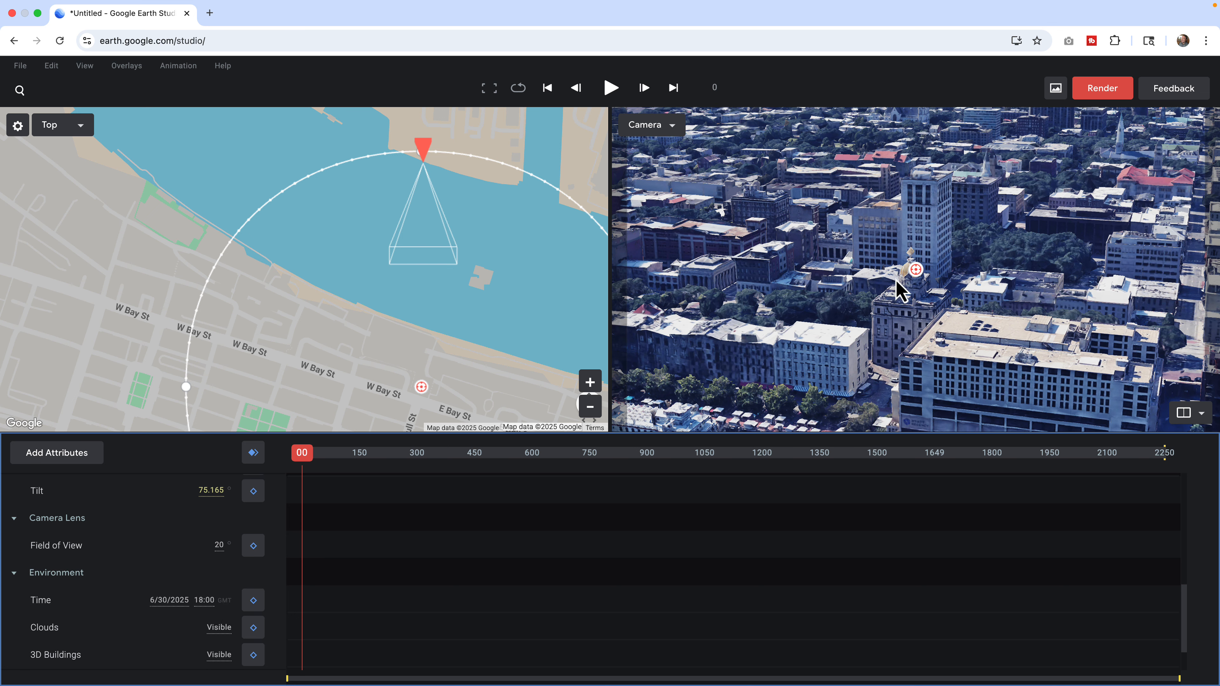
Step: Set the environment's time of day to 04:00 GMT and play part of the orbit in that lighting
{"action": "left_click", "coordinate": [204, 604]}
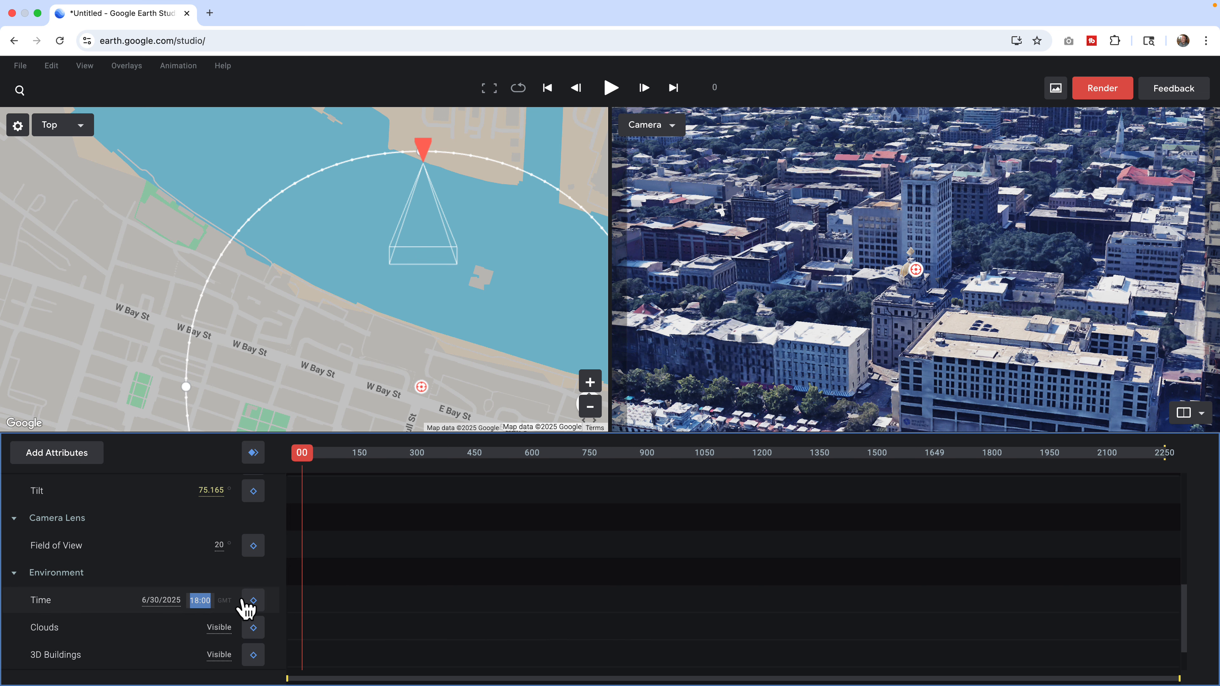
{"action": "type", "text": "04:00"}
{"action": "key", "text": "Return"}
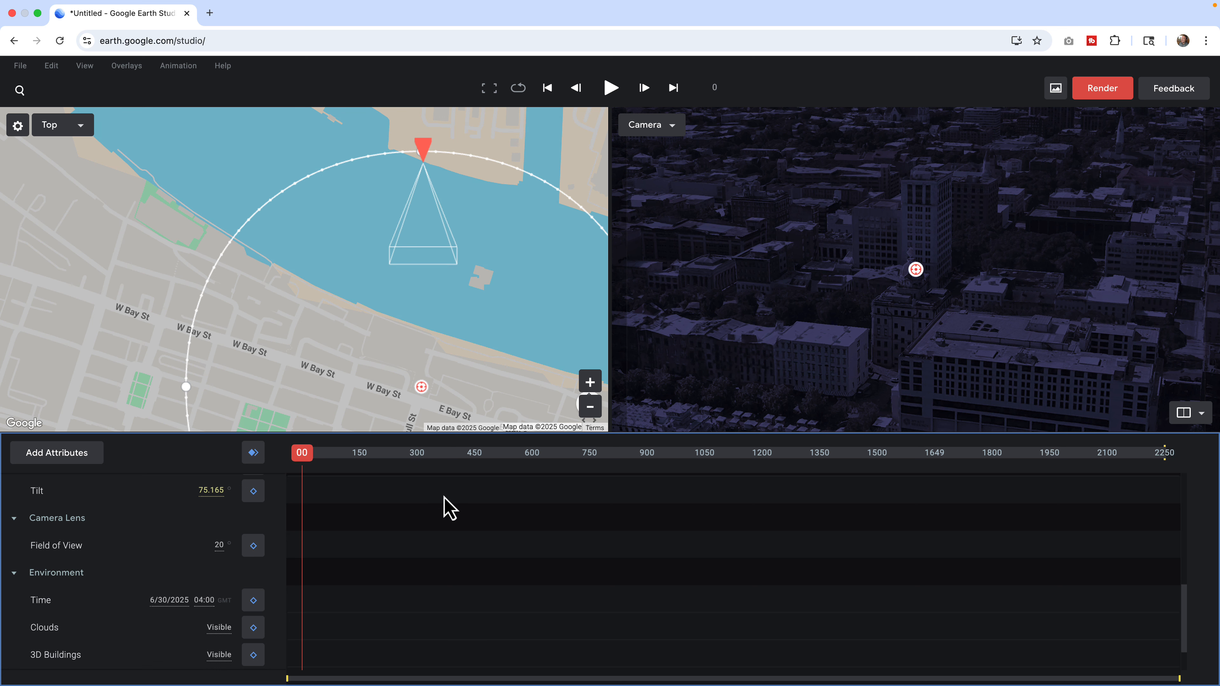
{"action": "key", "text": "space"}
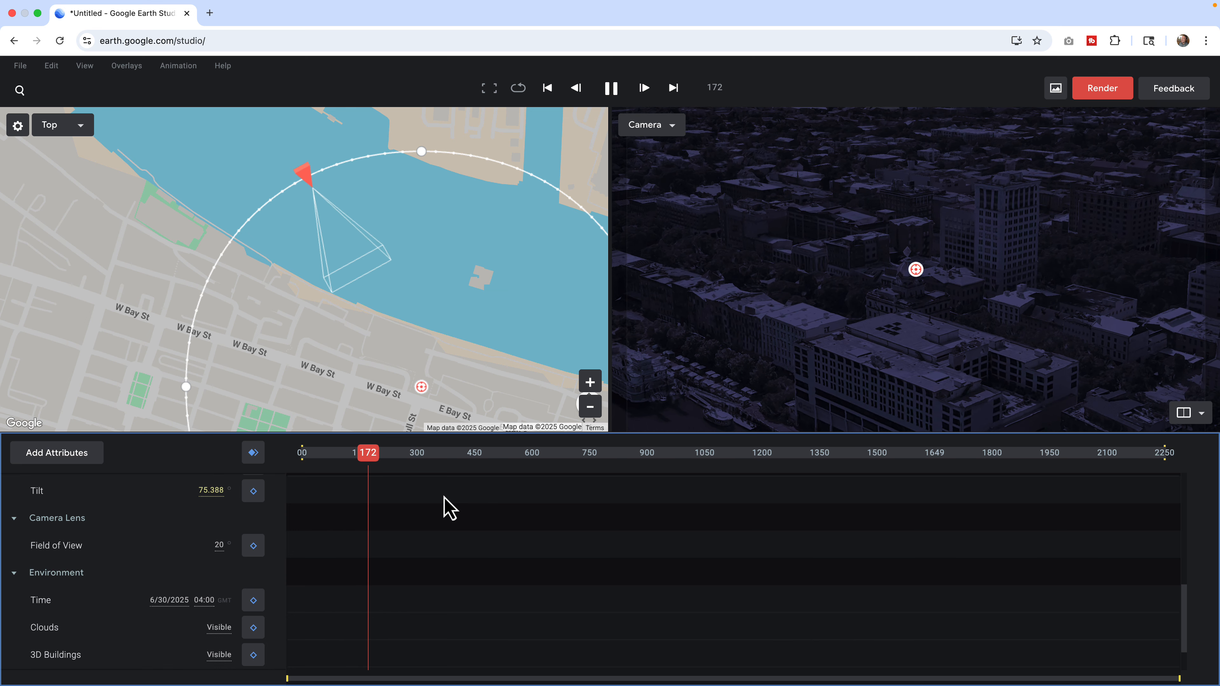
{"action": "key", "text": "space"}
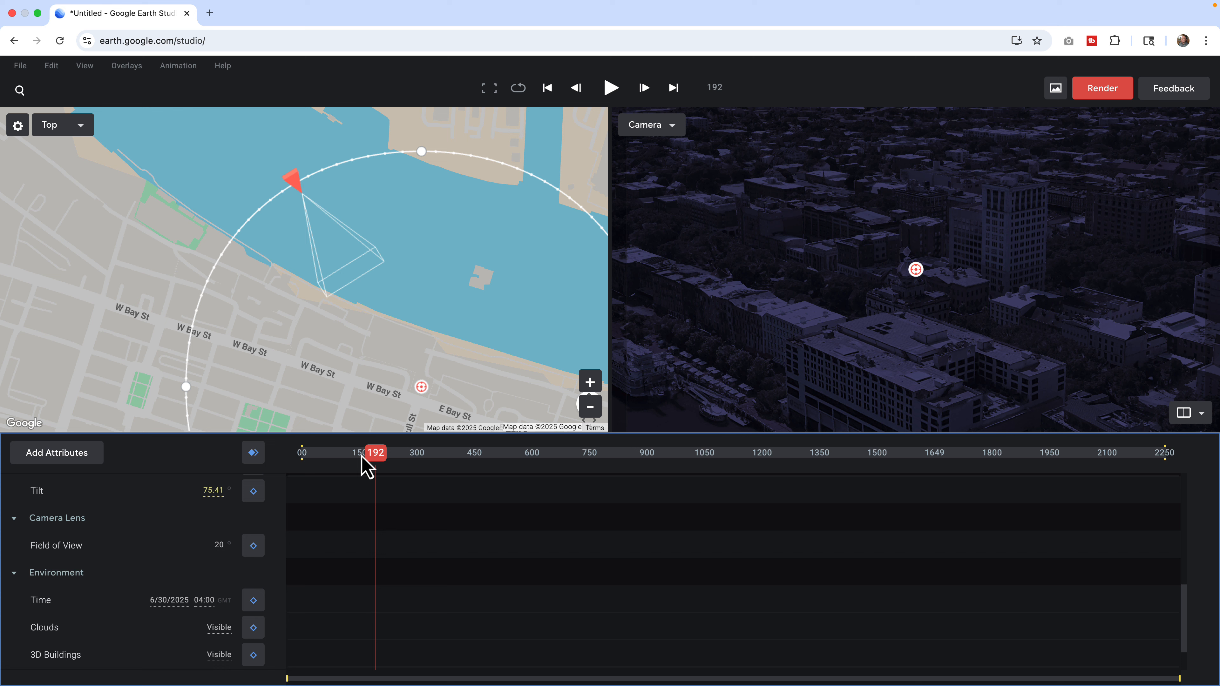
Step: Return the playhead to frame 0 and add a keyframe for the environment's Time attribute there
{"action": "left_click_drag", "start_coordinate": [375, 466], "coordinate": [287, 467]}
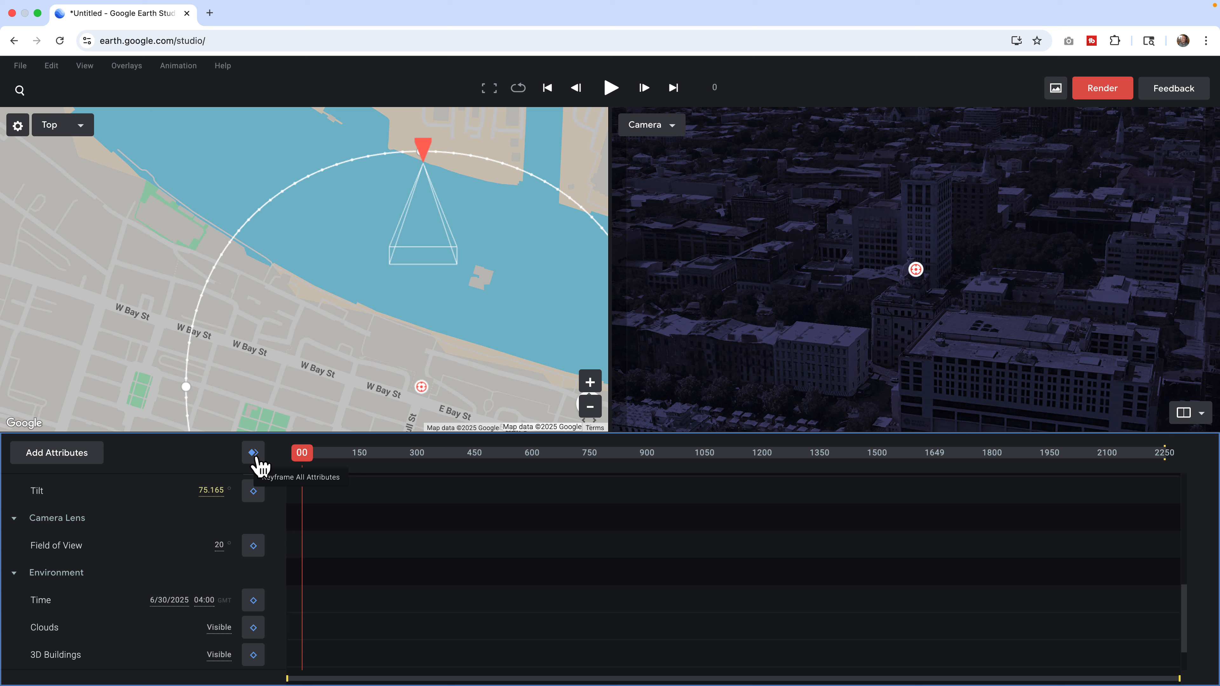
{"action": "left_click", "coordinate": [204, 601]}
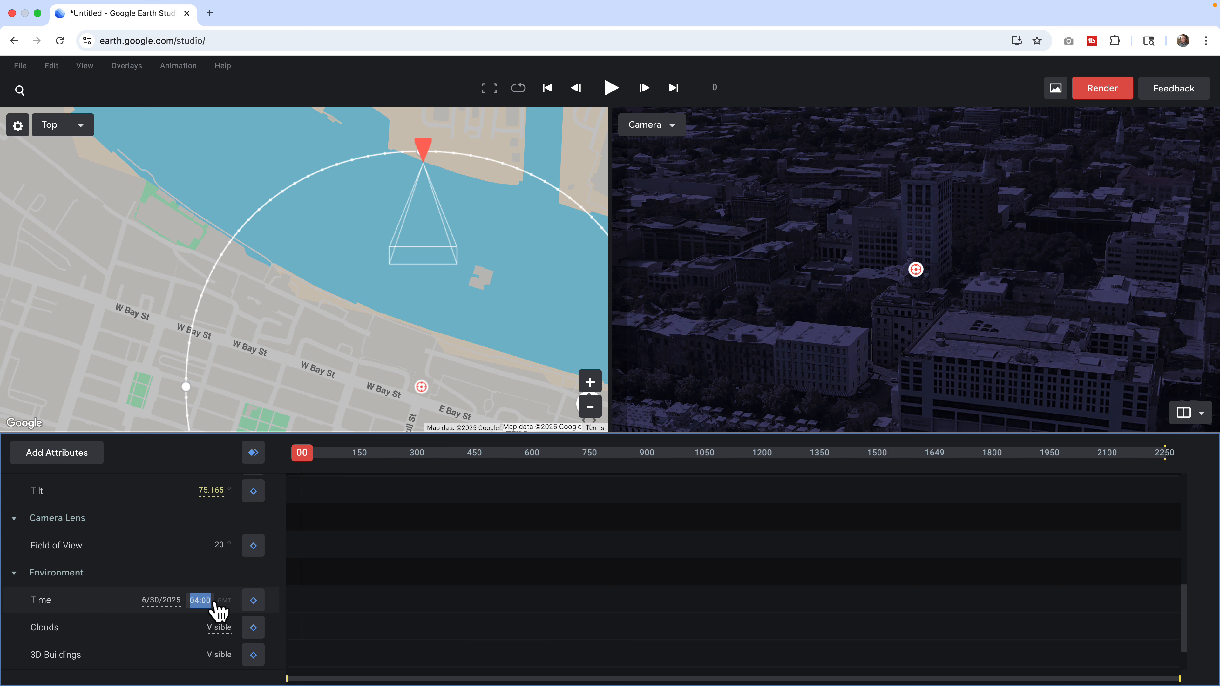
{"action": "left_click", "coordinate": [253, 601]}
Step: Try a second Time keyframe at frame 584 with the value 1400, and delete that keyframe
{"action": "left_click_drag", "start_coordinate": [302, 453], "coordinate": [525, 453]}
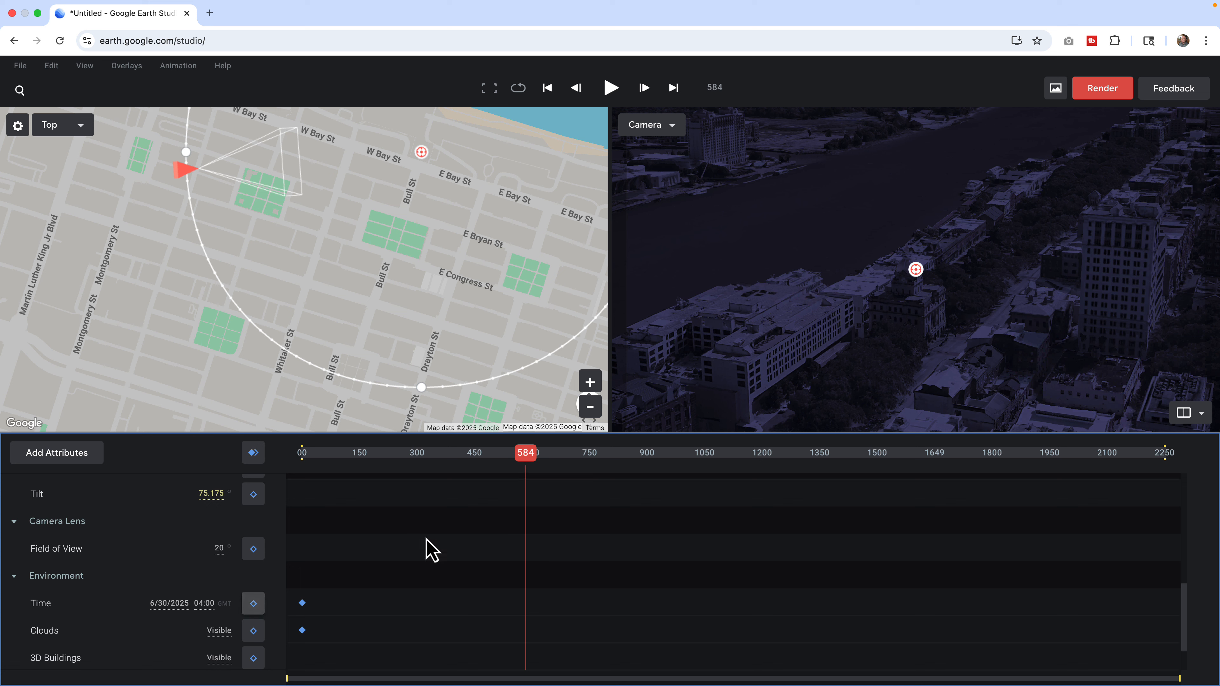
{"action": "left_click", "coordinate": [252, 606]}
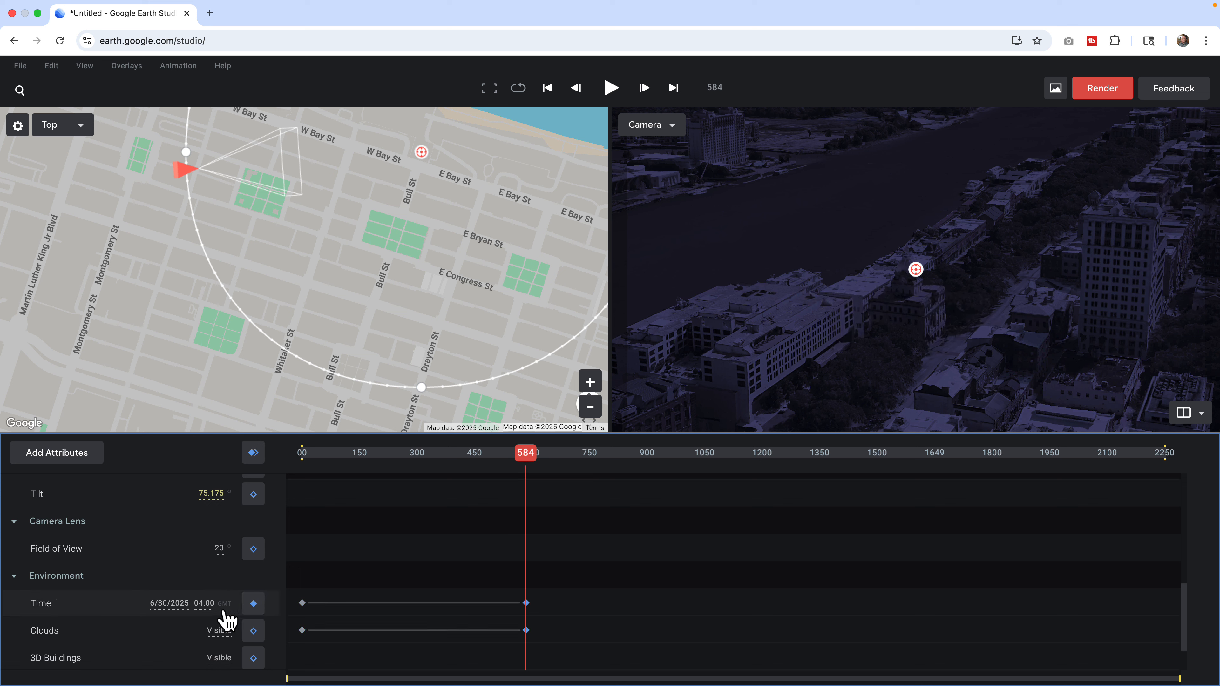
{"action": "left_click", "coordinate": [203, 603]}
{"action": "type", "text": "1400"}
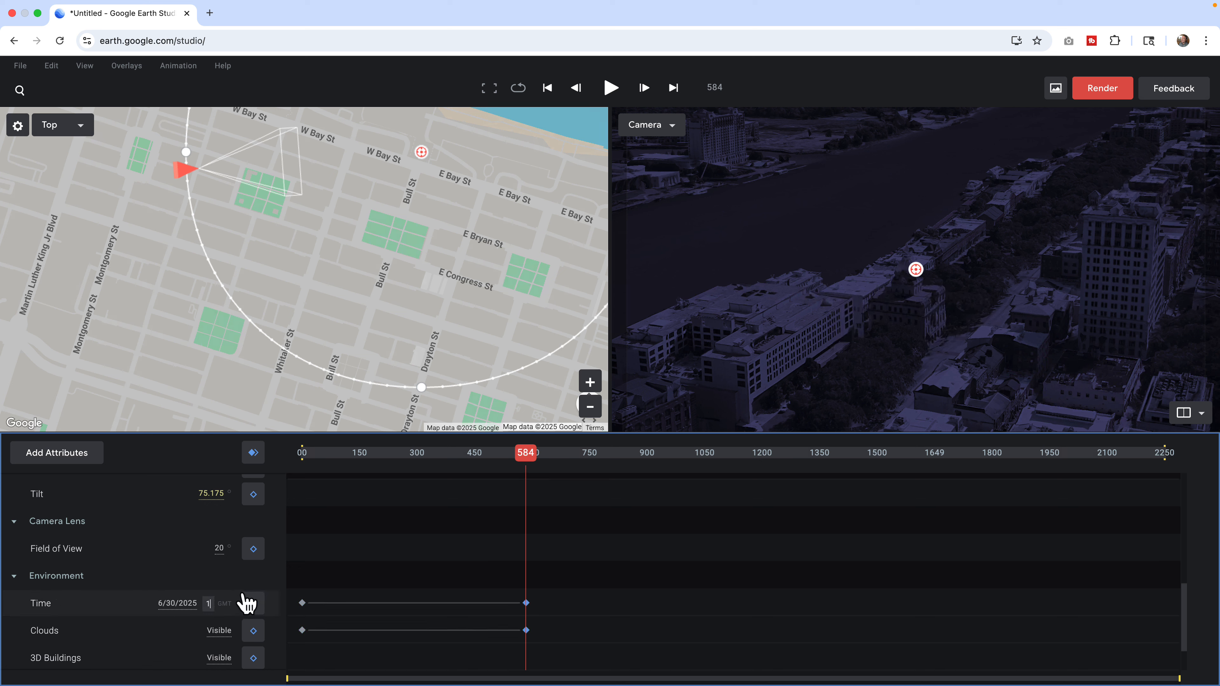
{"action": "key", "text": "Return"}
{"action": "key", "text": "Delete"}
Step: Set the Time keyframe at frame 0 to 16:00 GMT
{"action": "left_click_drag", "start_coordinate": [525, 453], "coordinate": [294, 459]}
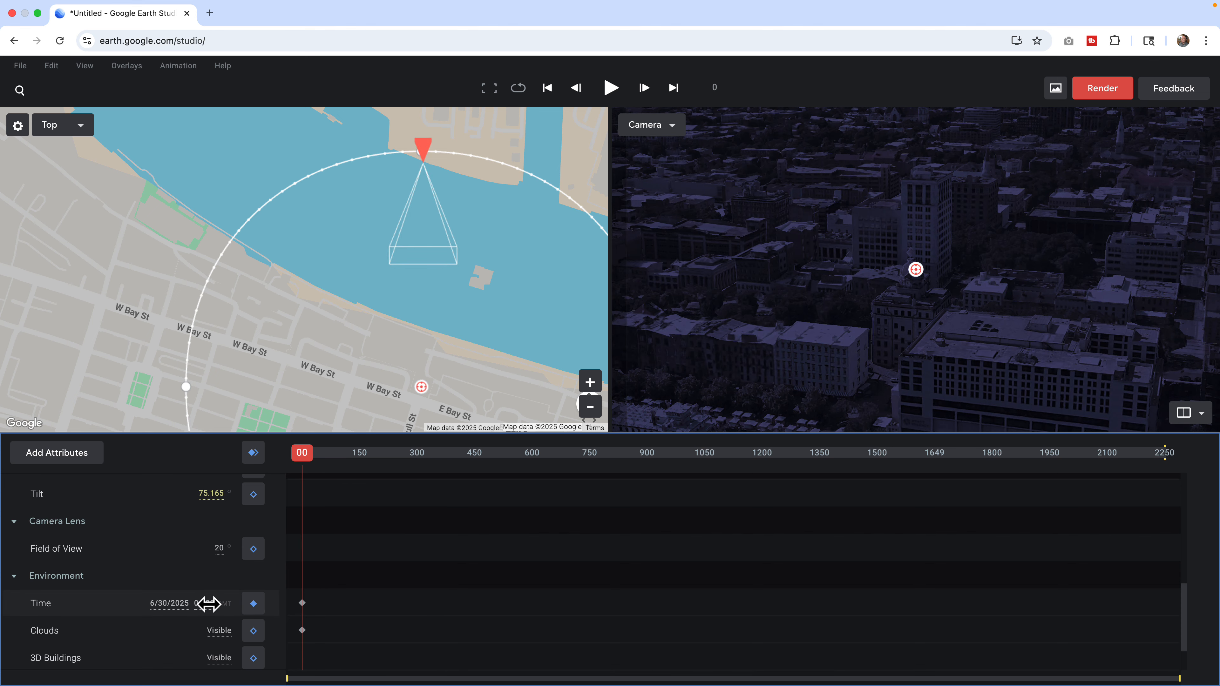
{"action": "left_click", "coordinate": [204, 605]}
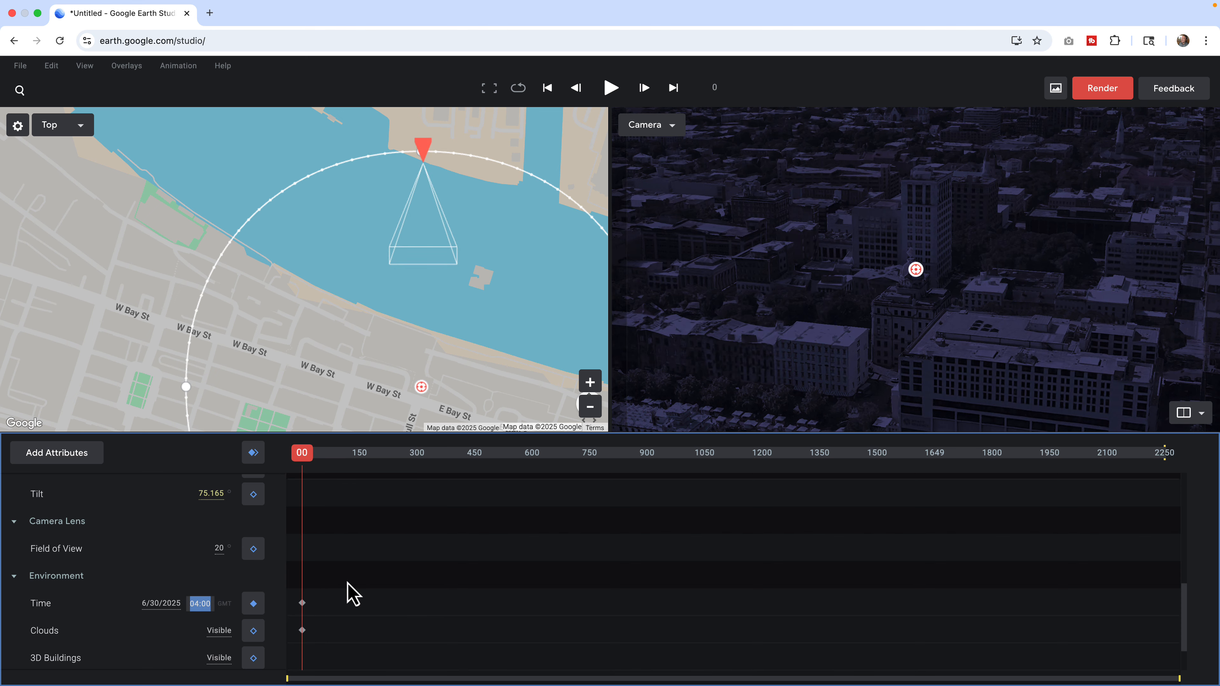
{"action": "type", "text": "16:00"}
{"action": "key", "text": "Return"}
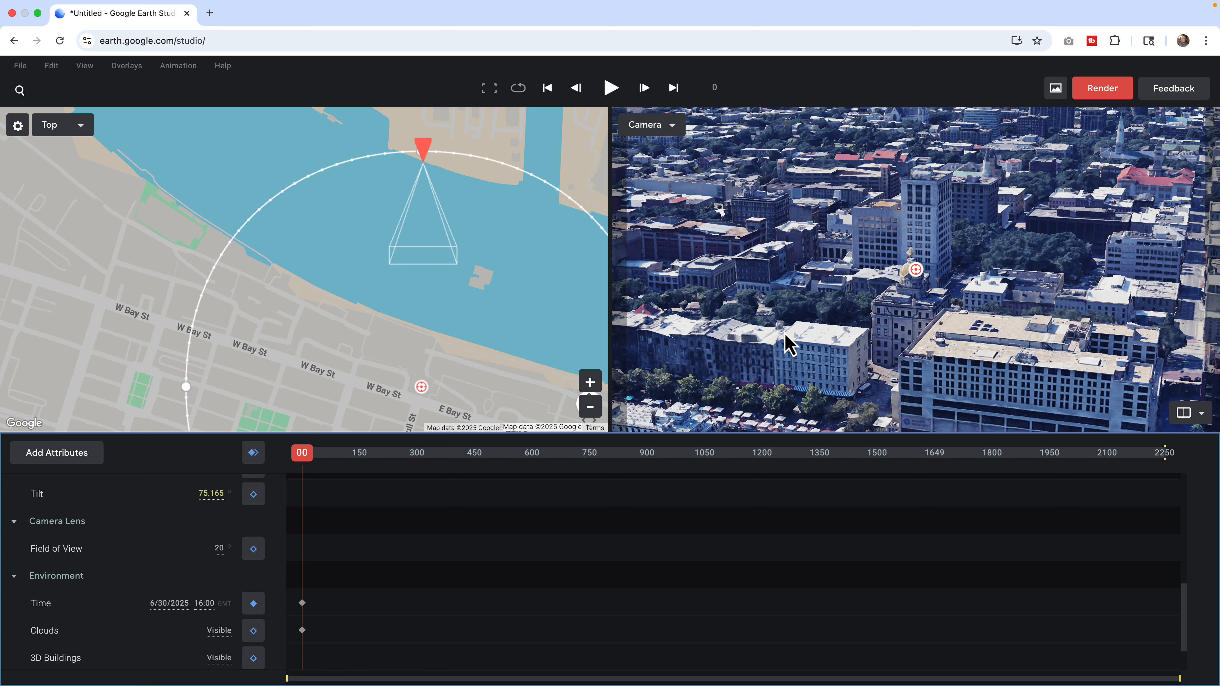
{"action": "scroll", "coordinate": [665, 534], "scroll_direction": "up", "scroll_amount": 5}
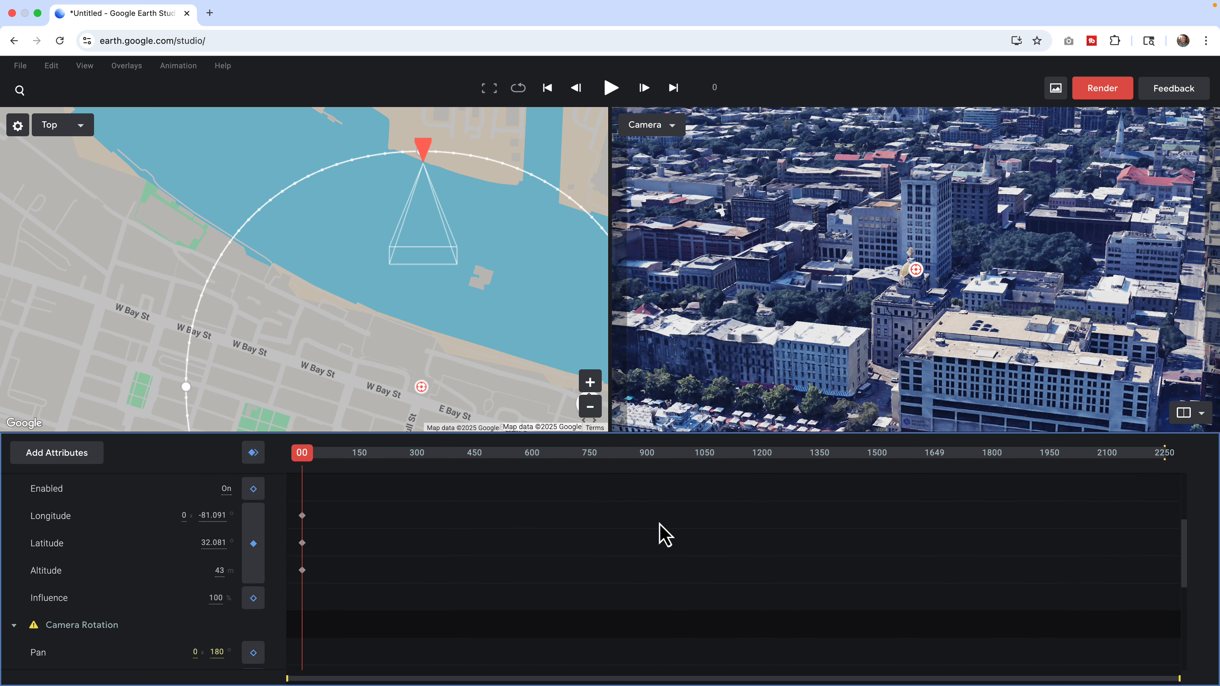